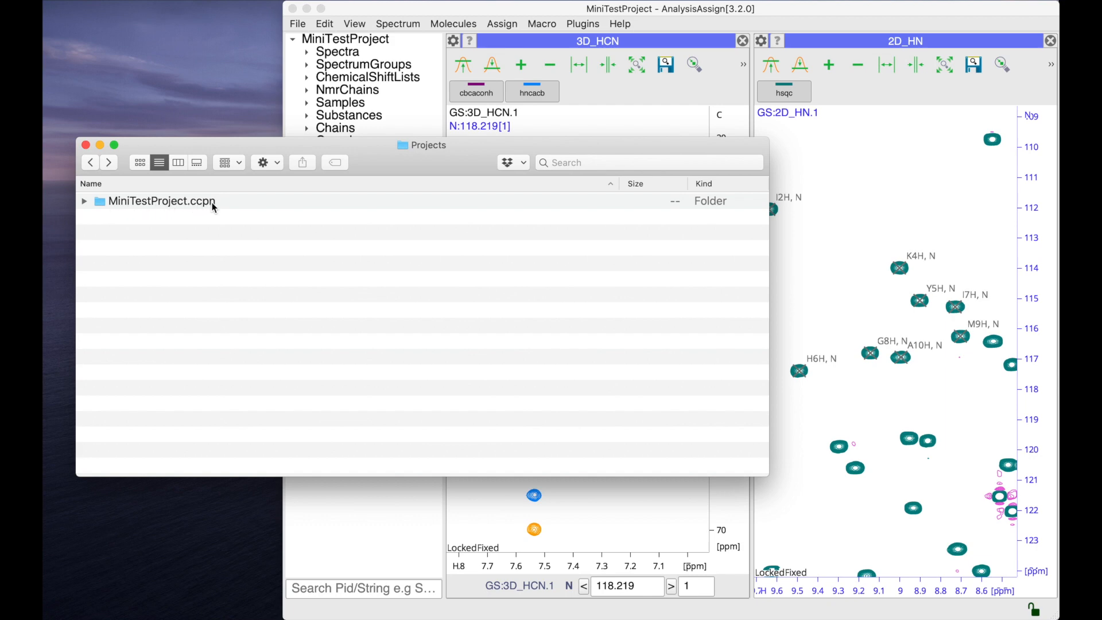
Expand MiniTestProject.ccpn and examine its ccpnv3 folder through ccp, nmr and Nmr down to the XML file.
left_click(84, 202)
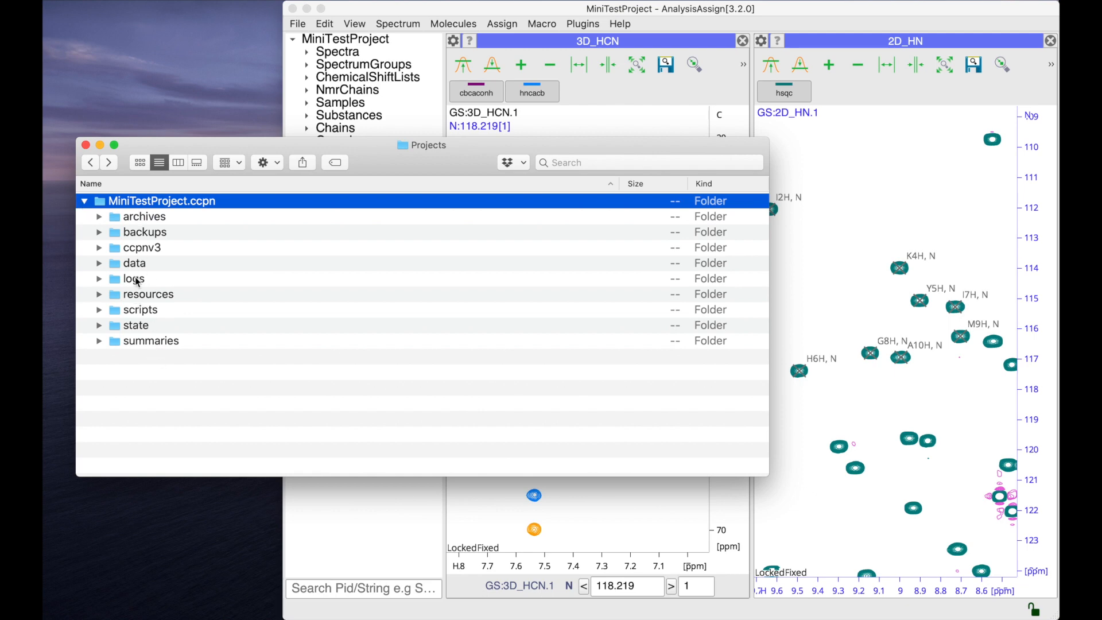
left_click(139, 253)
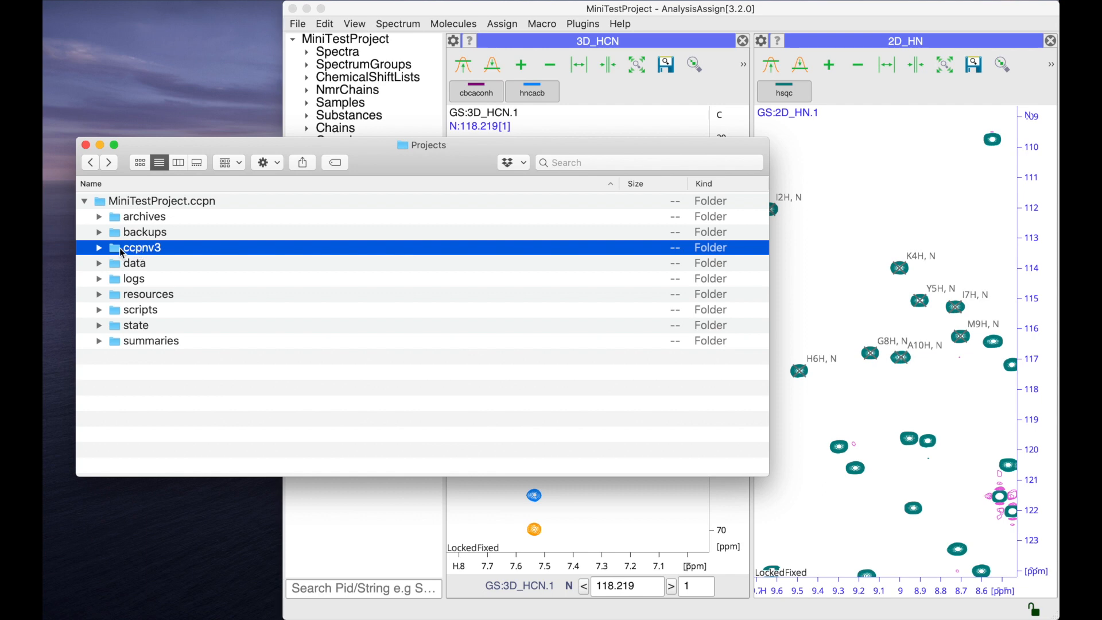
left_click(98, 248)
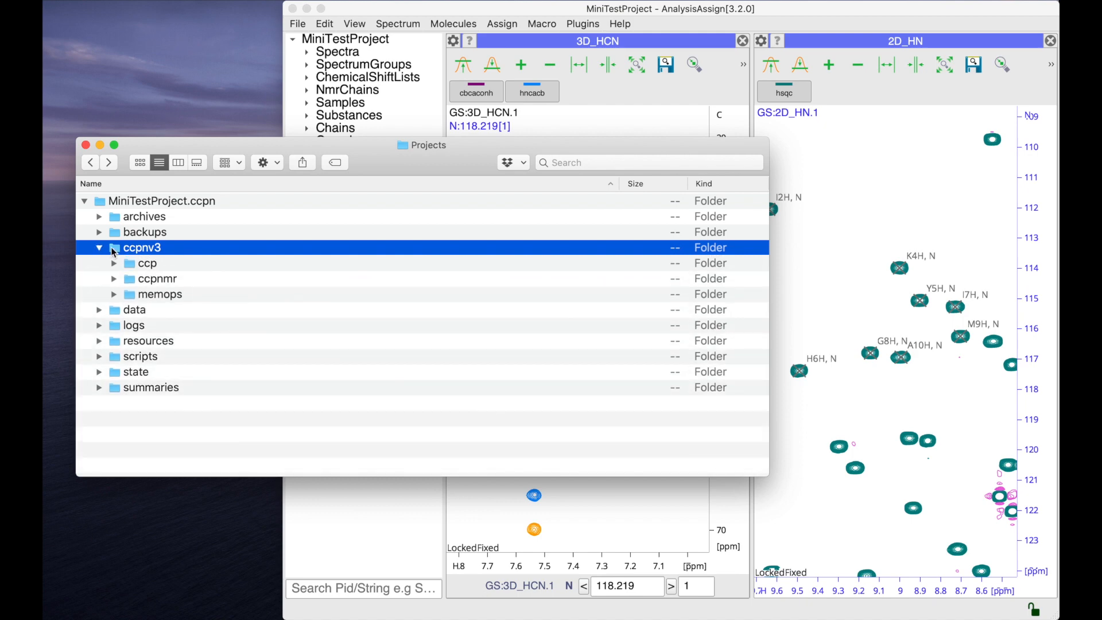
left_click(115, 264)
left_click(129, 310)
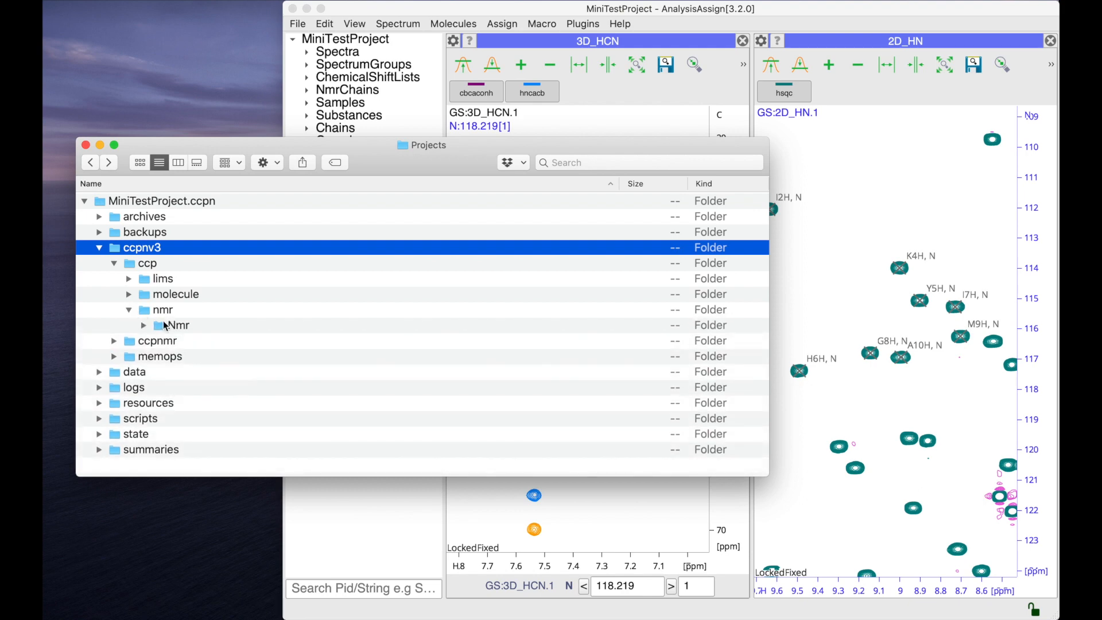
left_click(144, 326)
left_click(273, 343)
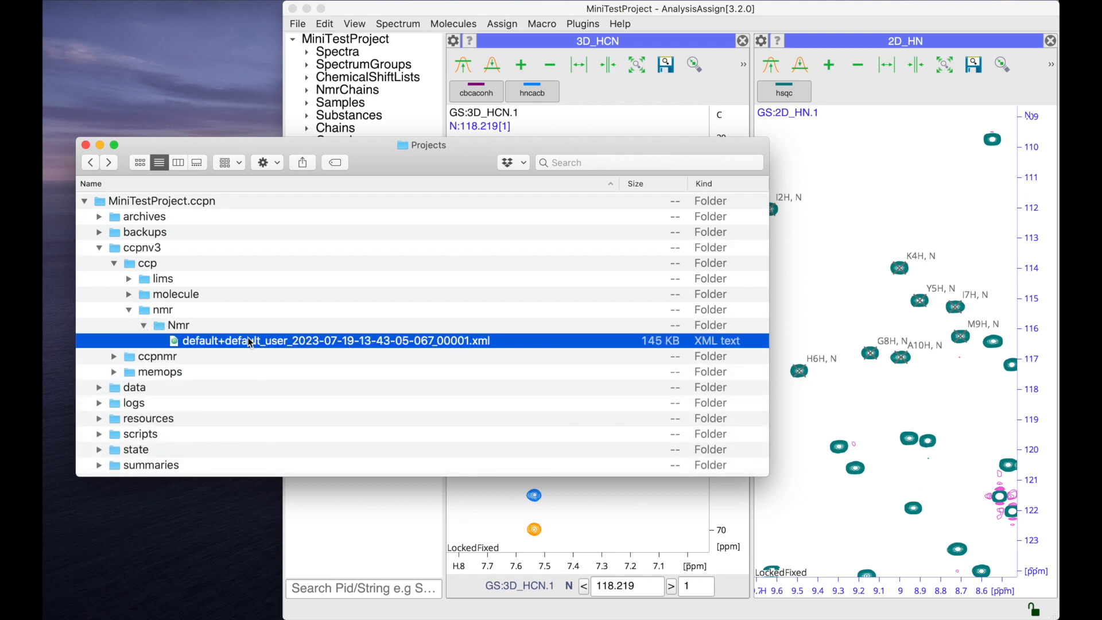
Collapse the ccpnv3 folder and look through the project's backups folder for its backups and autobackups.
left_click(99, 248)
left_click(137, 251)
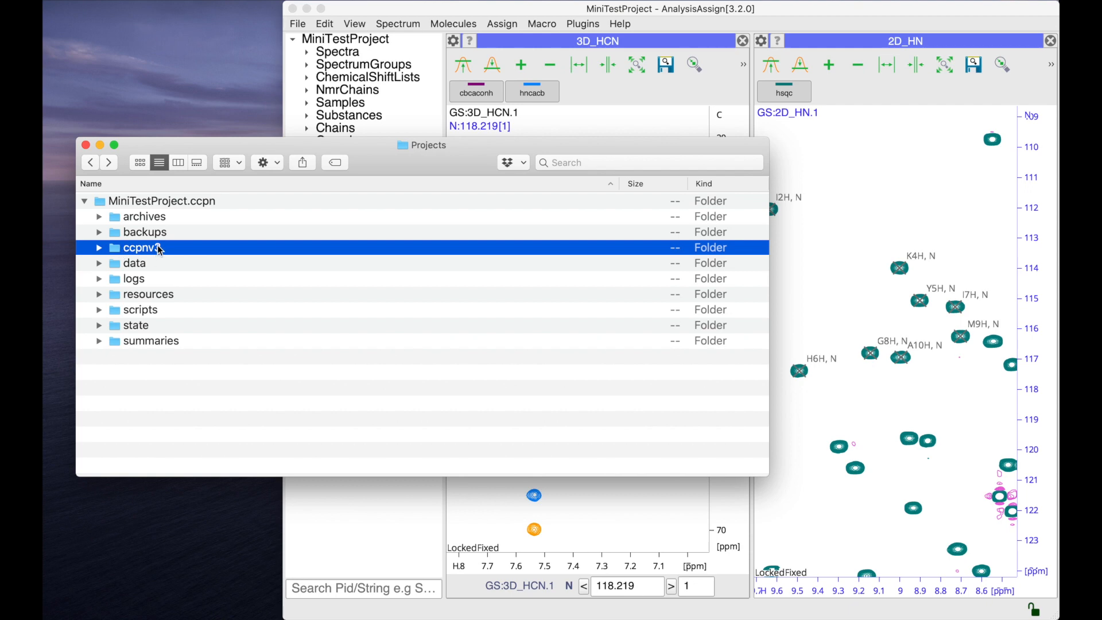
left_click(98, 233)
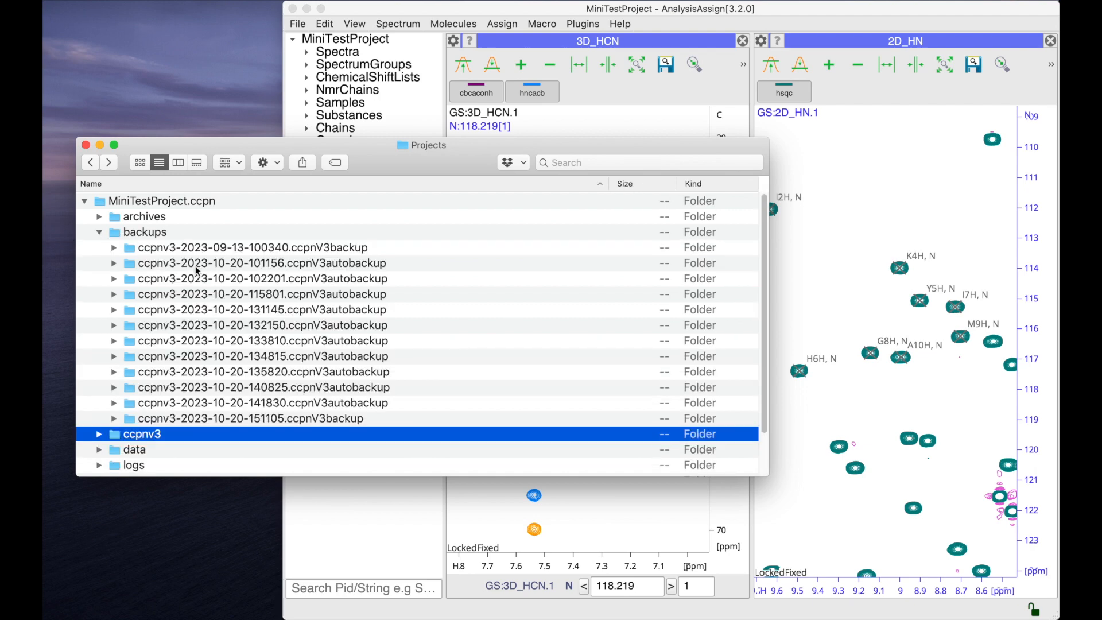
scroll(196, 268, "down", 3)
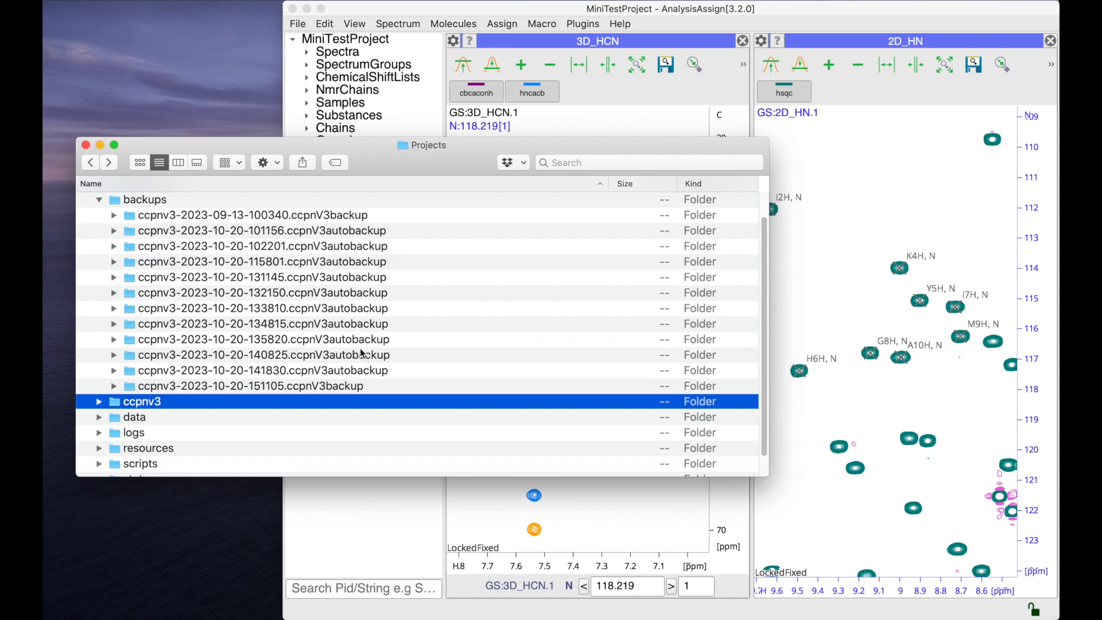
Review the Auto Backups settings in the AnalysisAssign preferences and compare them with the backups folder in Finder.
left_click(344, 15)
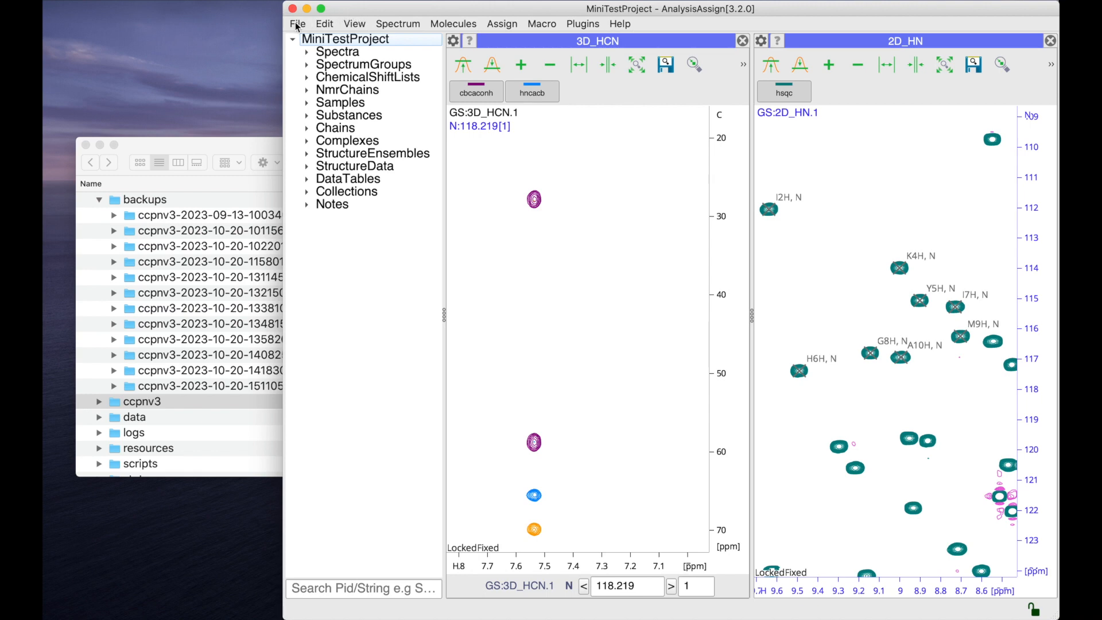
left_click(298, 24)
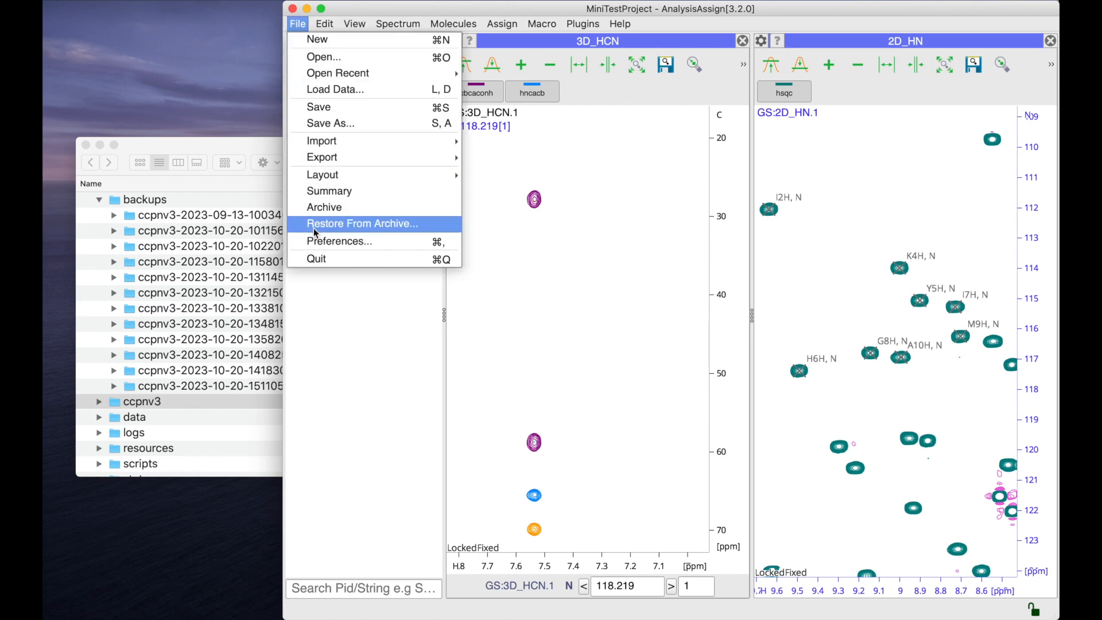
left_click(314, 242)
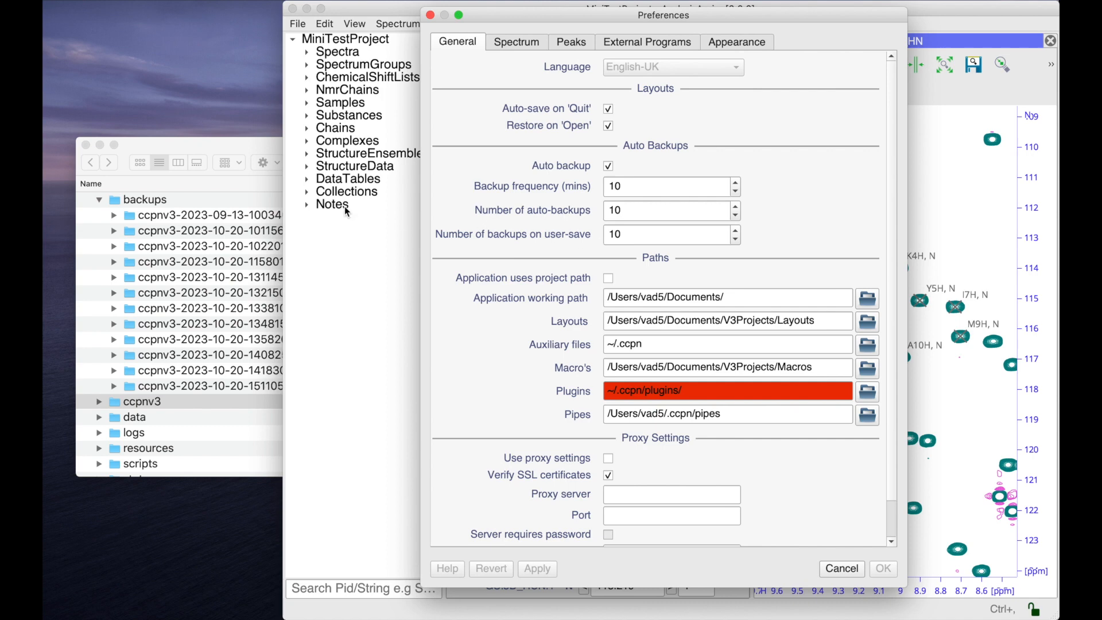
left_click(272, 144)
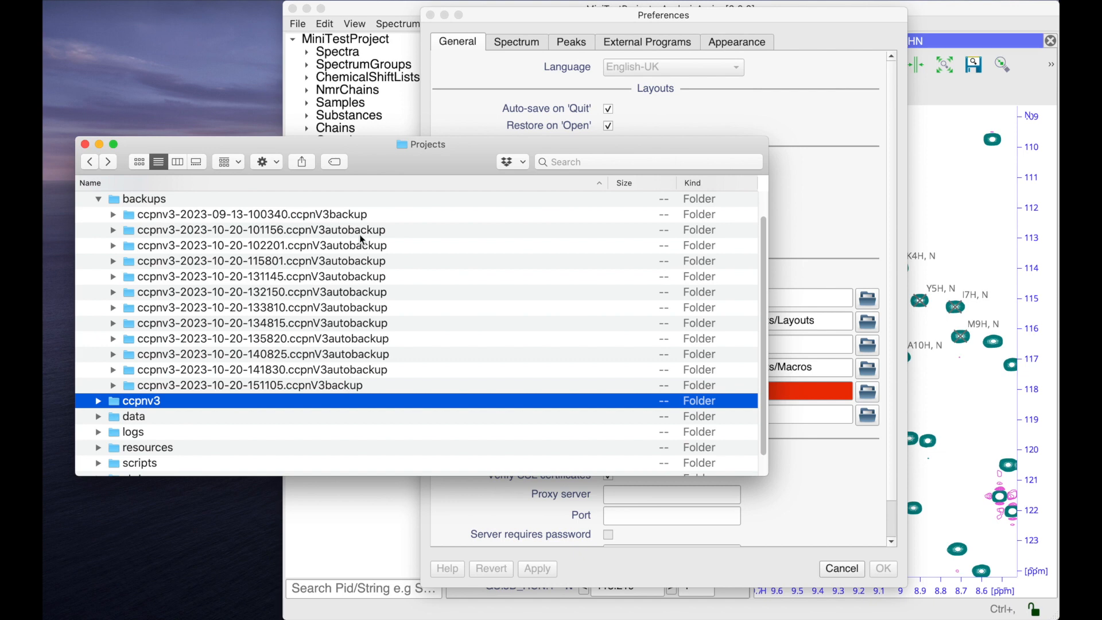
left_click(529, 25)
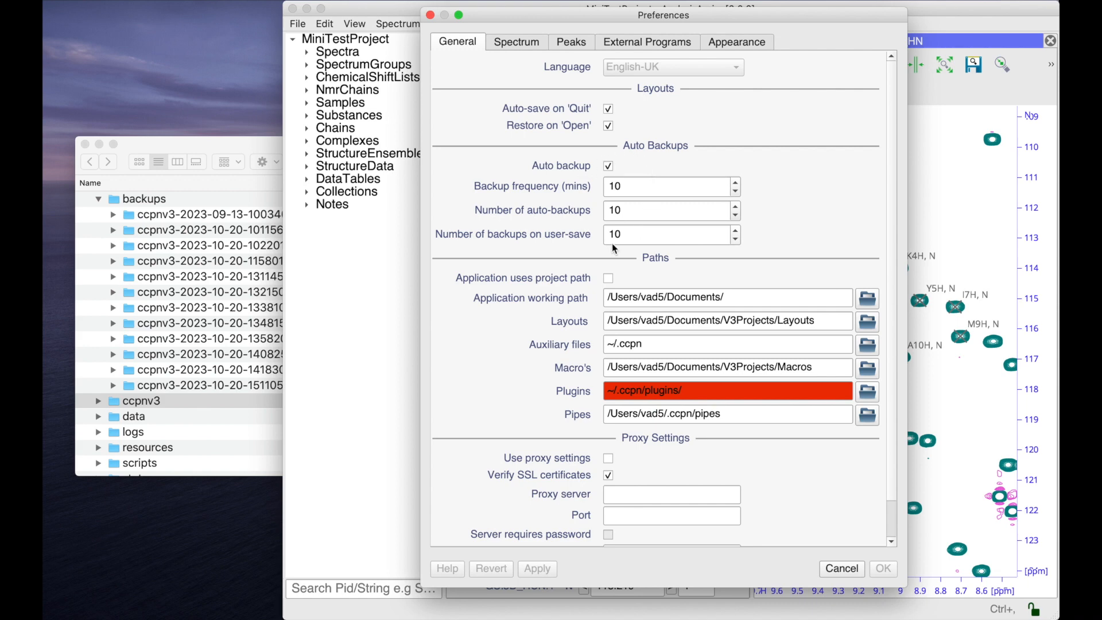
mouse_move(612, 243)
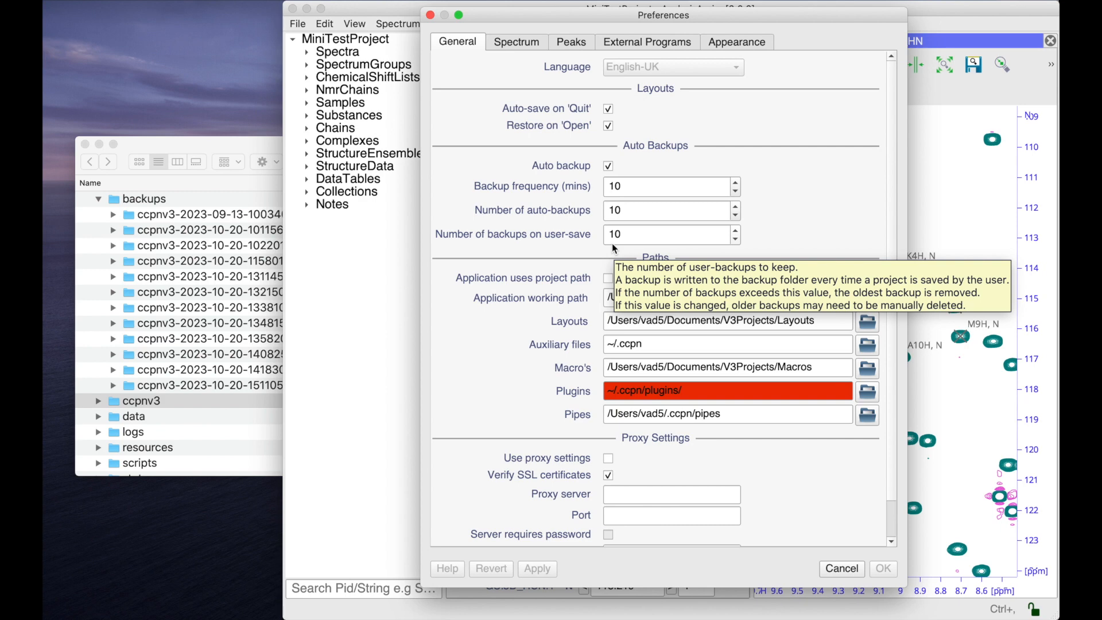
key("Escape")
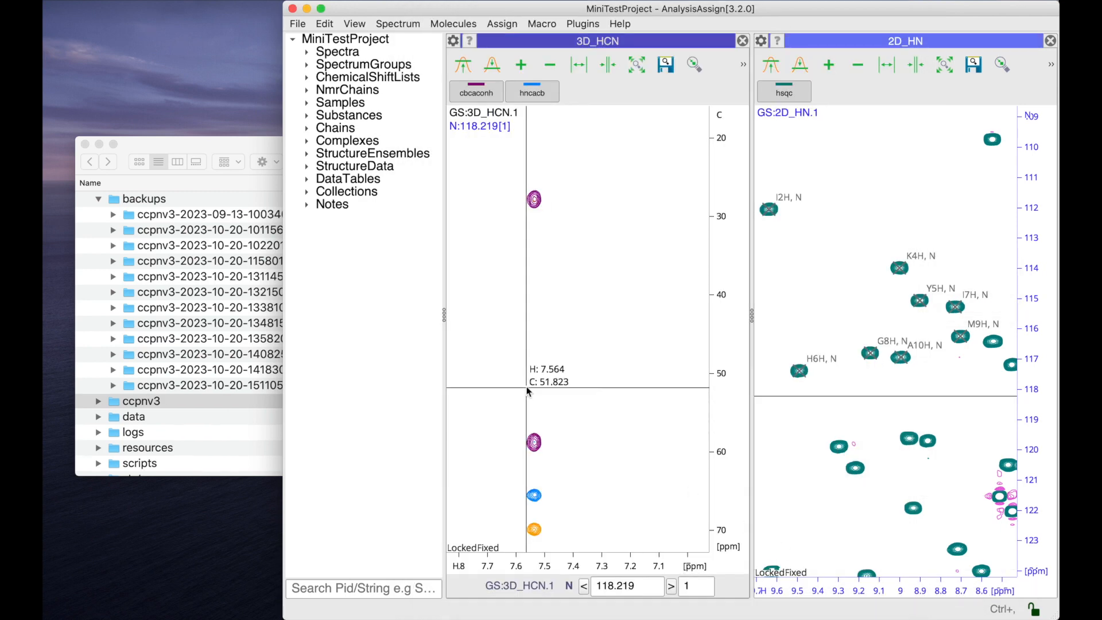
left_click(247, 148)
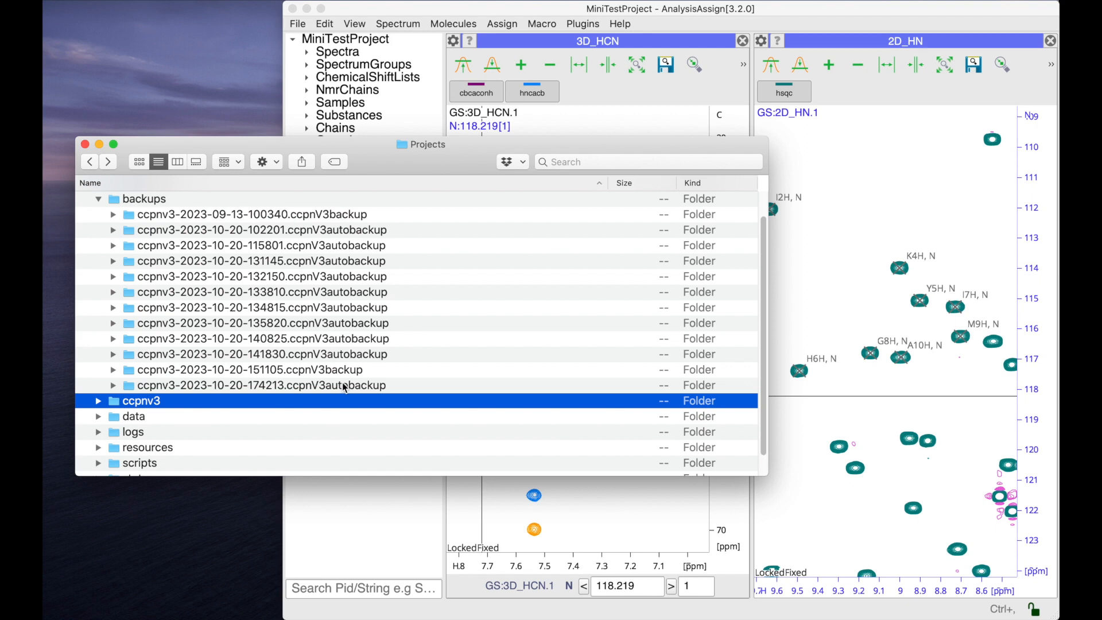
Switch to AnalysisAssign and replace the open MiniTestProject with a new empty project.
left_click(345, 9)
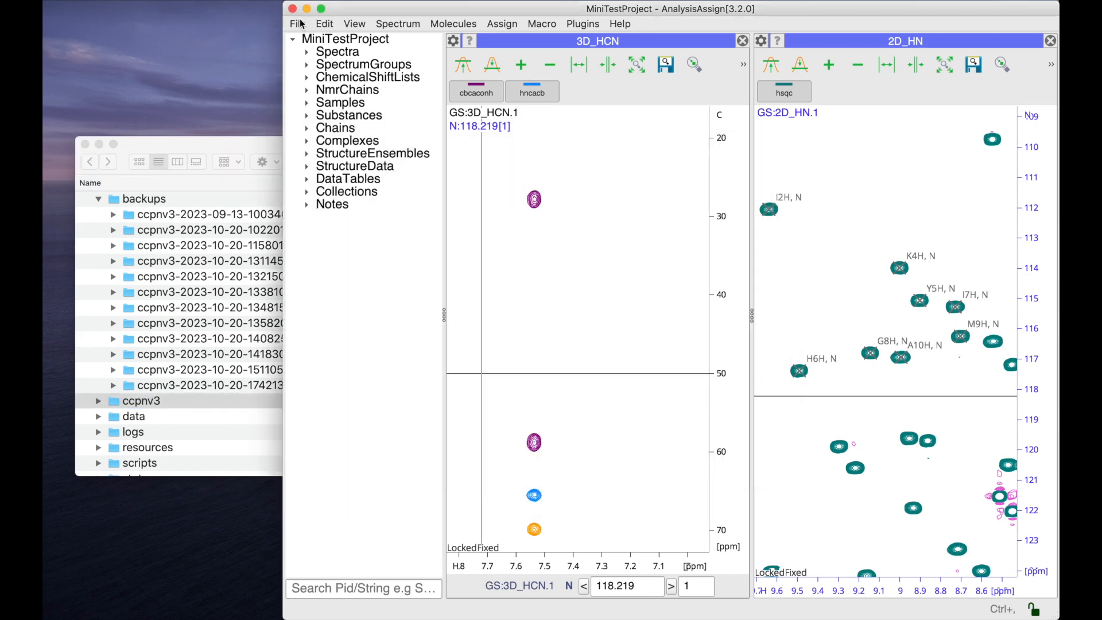
left_click(298, 25)
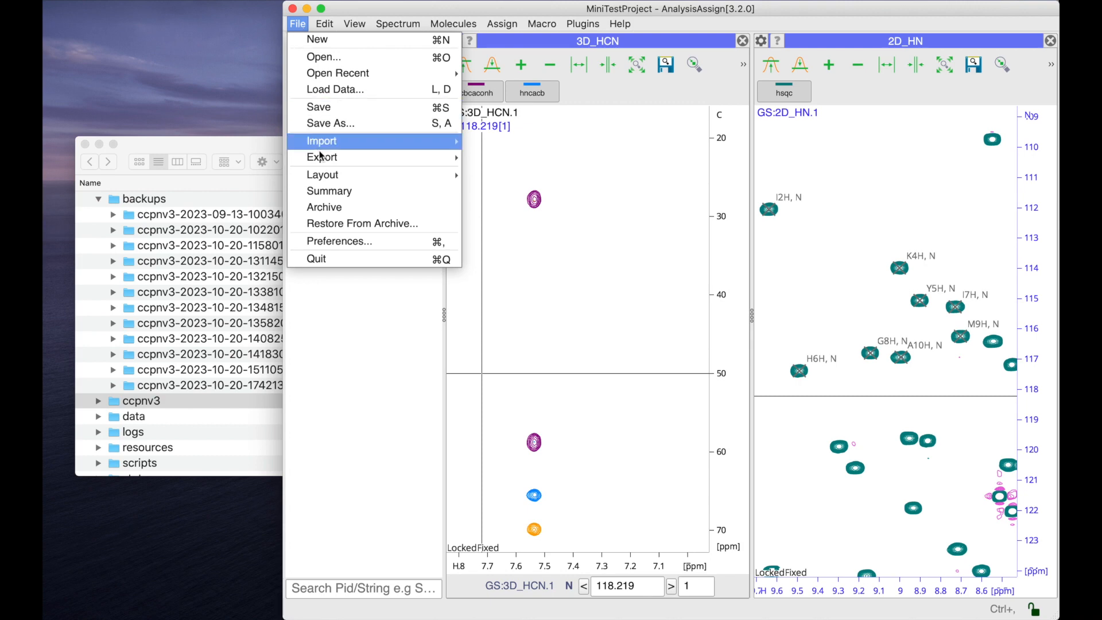
left_click(328, 39)
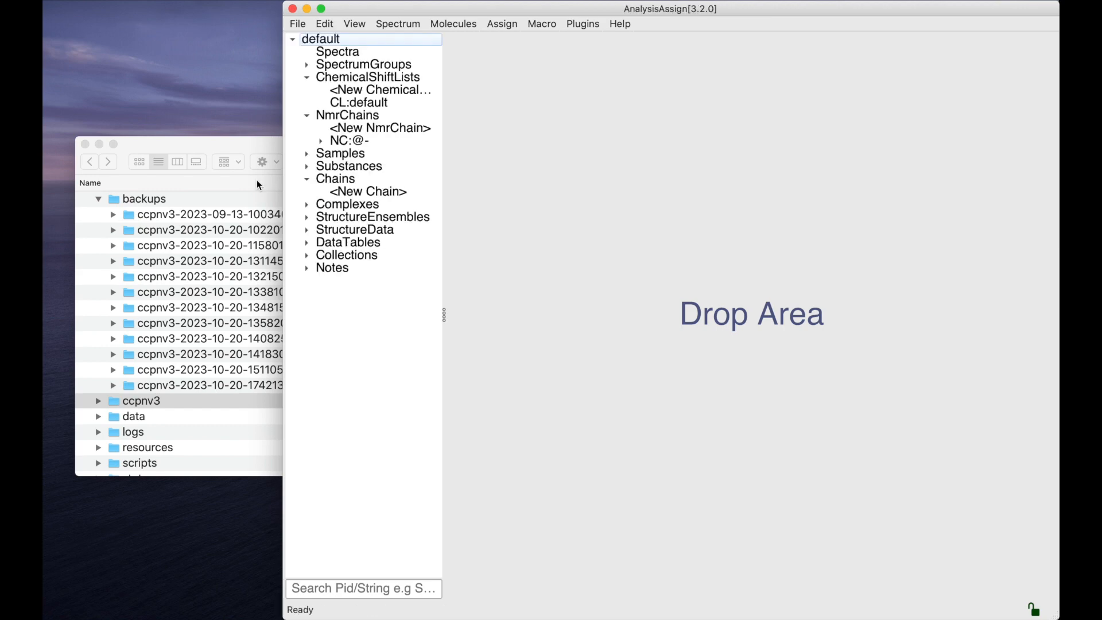
Switch to Finder and rename the project's ccpnv3 folder as ccpnv3-orig.
left_click(233, 141)
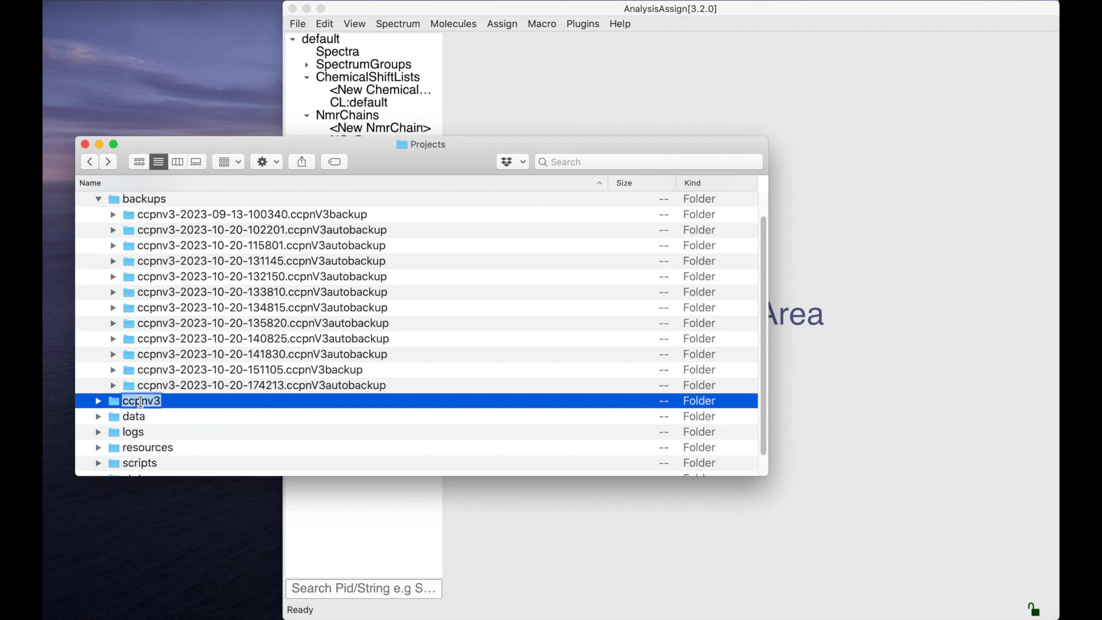
key("Right")
type("-orig")
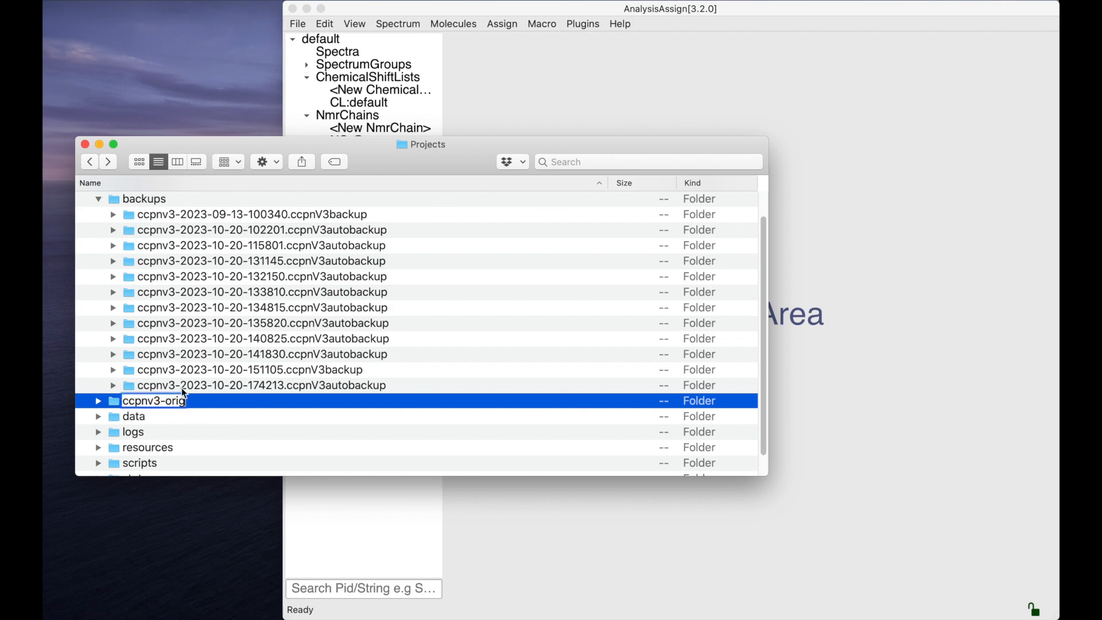
left_click(201, 386)
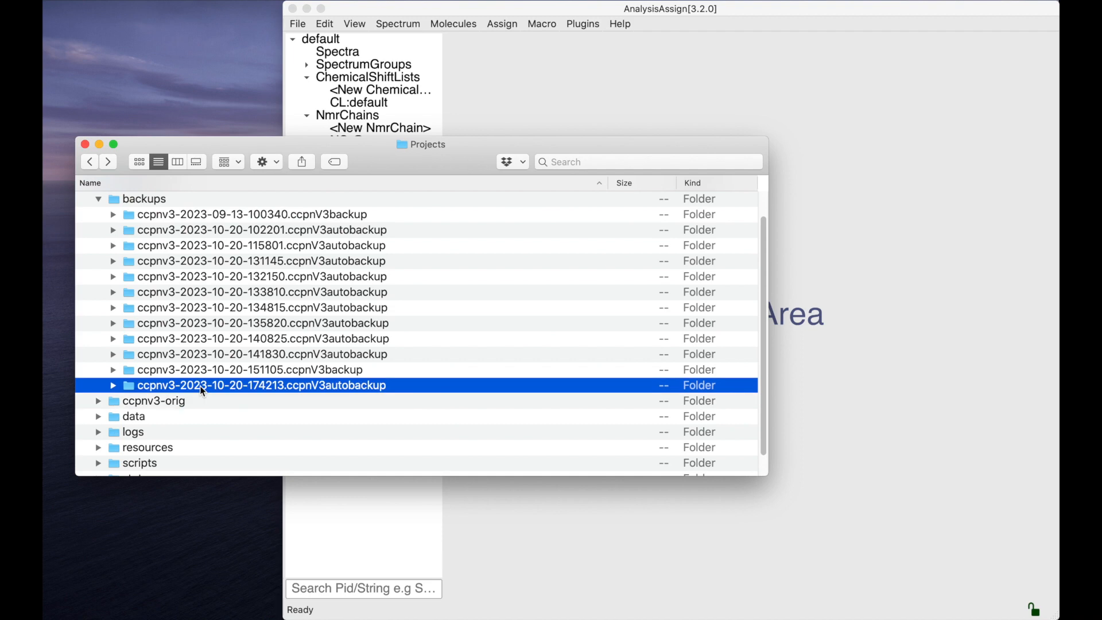
Copy ccpnv3-2023-10-20-151105.ccpnV3backup from the backups folder directly into the MiniTestProject.ccpn folder.
left_click(228, 370)
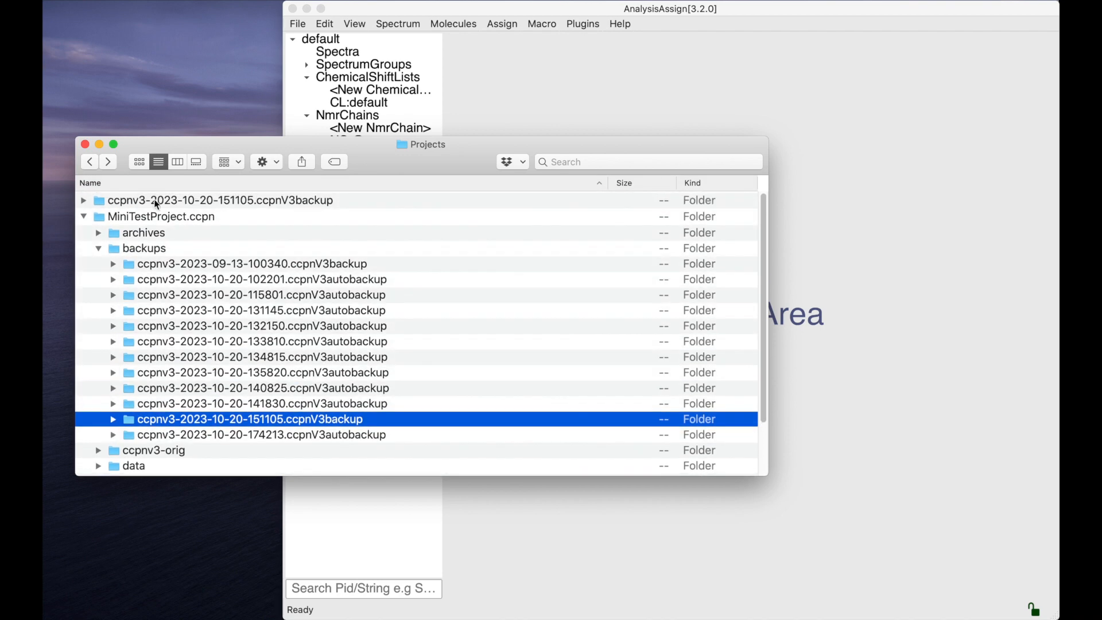
left_click(144, 199)
mouse_move(145, 197)
left_mouse_down()
mouse_move(137, 222)
mouse_move(132, 212)
left_mouse_up()
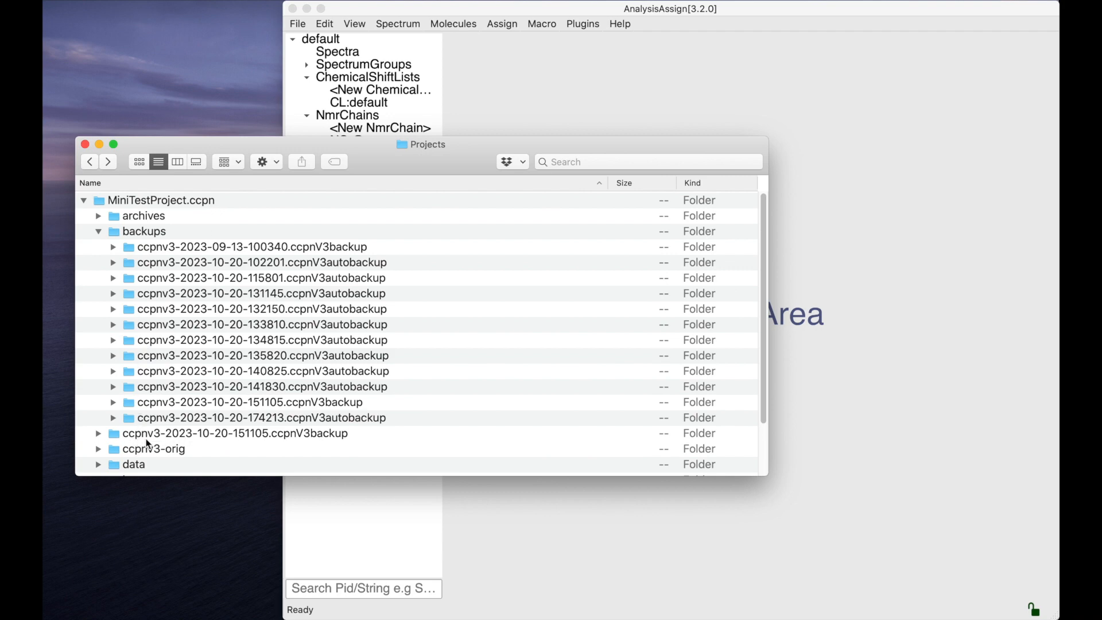
Rename the copied ccpnv3-2023-10-20-151105.ccpnV3backup folder in MiniTestProject.ccpn as ccpnv3.
left_click(239, 434)
key("Return")
key("Right")
key("BackSpace")
key("BackSpace")
key("BackSpace")
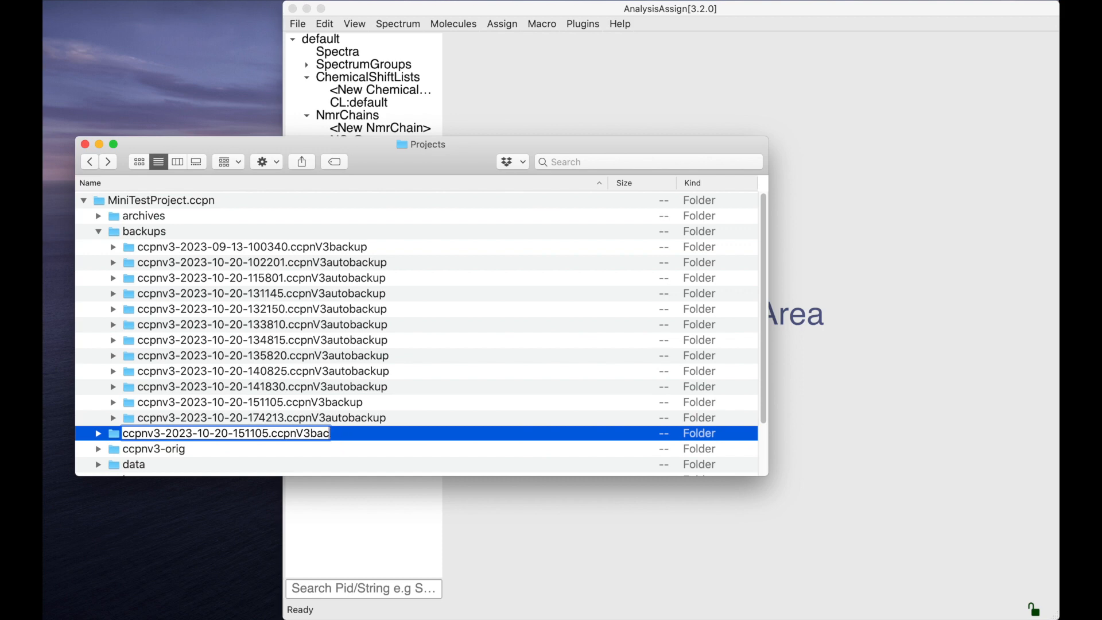
key("BackSpace")
key("BackSpace")
key("BackSpace")
key("BackSpace")
key("BackSpace")
key("BackSpace")
key("BackSpace")
key("BackSpace")
key("BackSpace")
key("BackSpace")
key("BackSpace")
key("BackSpace")
key("BackSpace")
key("BackSpace")
key("BackSpace")
key("BackSpace")
key("BackSpace")
key("BackSpace")
key("BackSpace")
key("BackSpace")
key("BackSpace")
key("BackSpace")
key("BackSpace")
key("BackSpace")
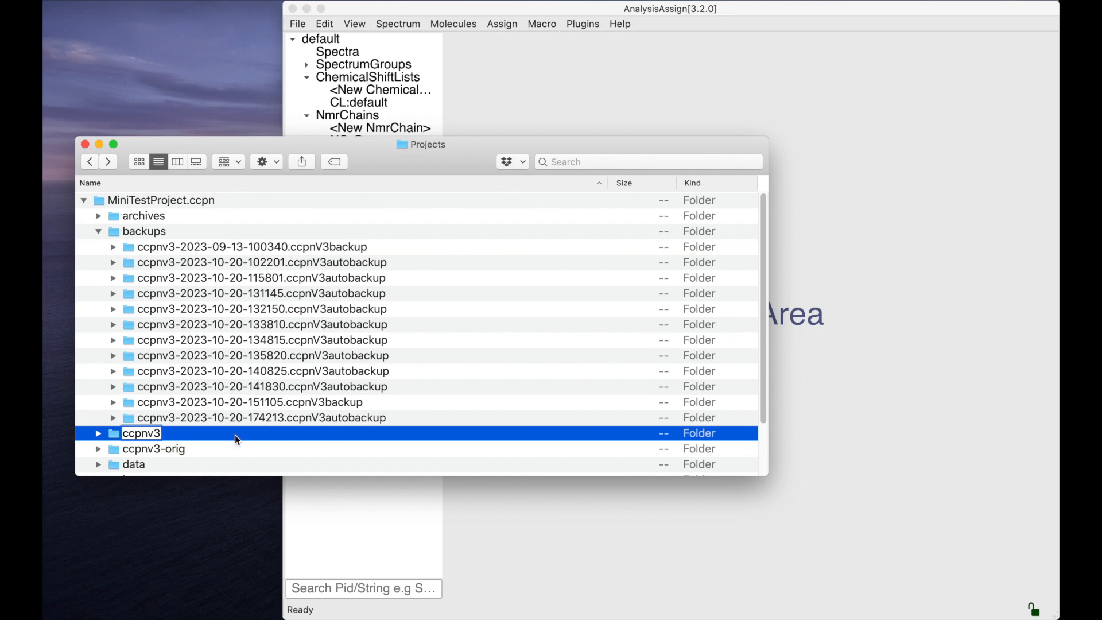
left_click(180, 453)
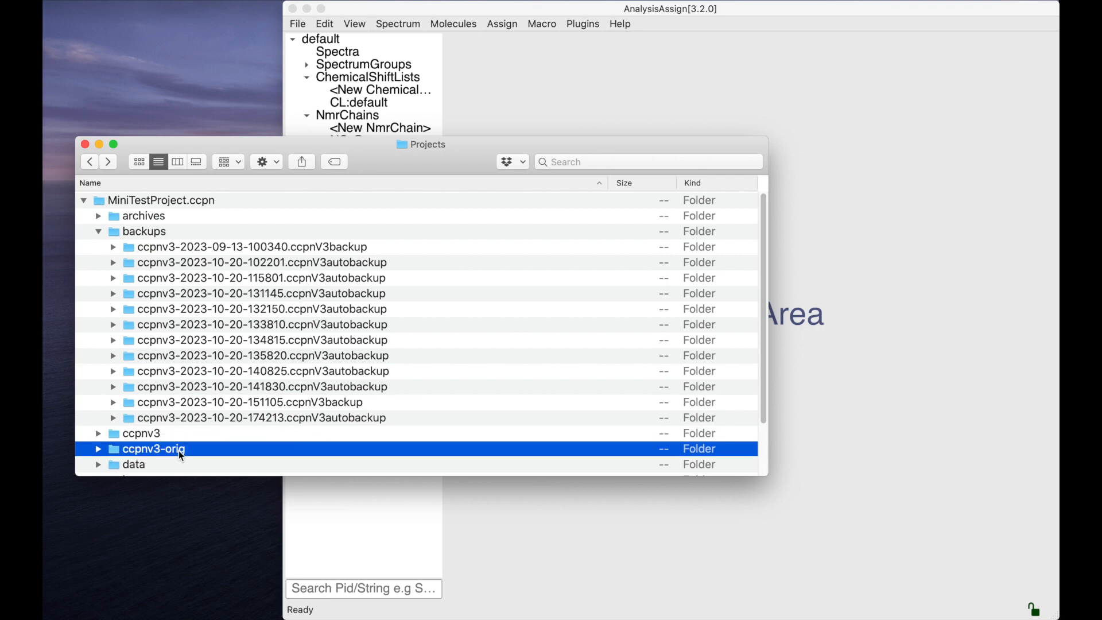
Load the MiniTestProject.ccpn folder with the restored ccpnv3 data into AnalysisAssign.
left_click(143, 203)
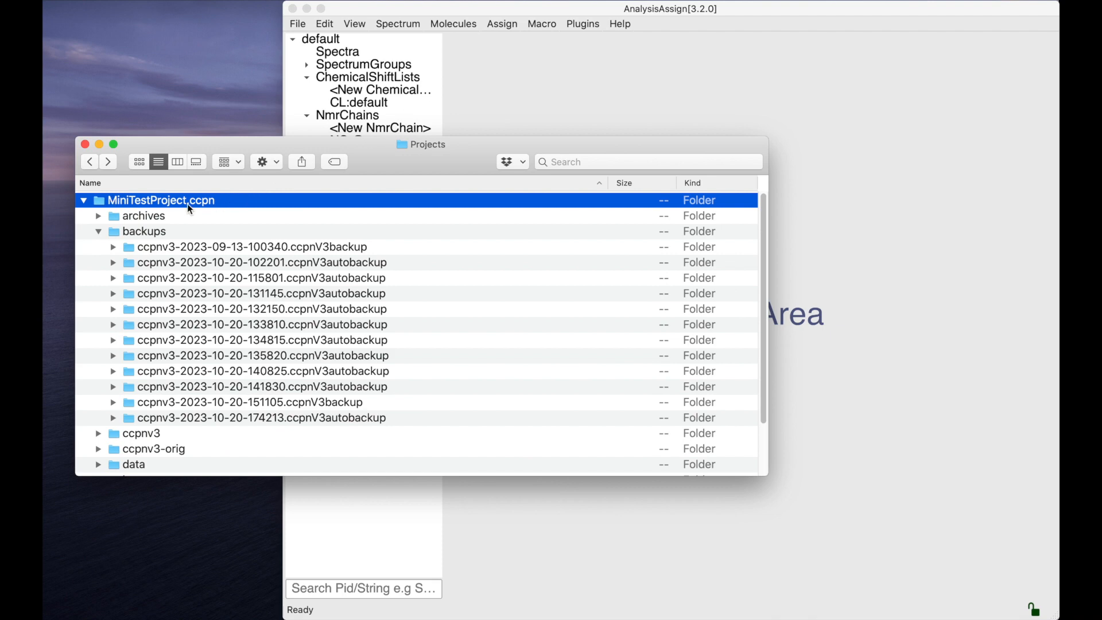
left_click_drag(187, 198, 539, 85)
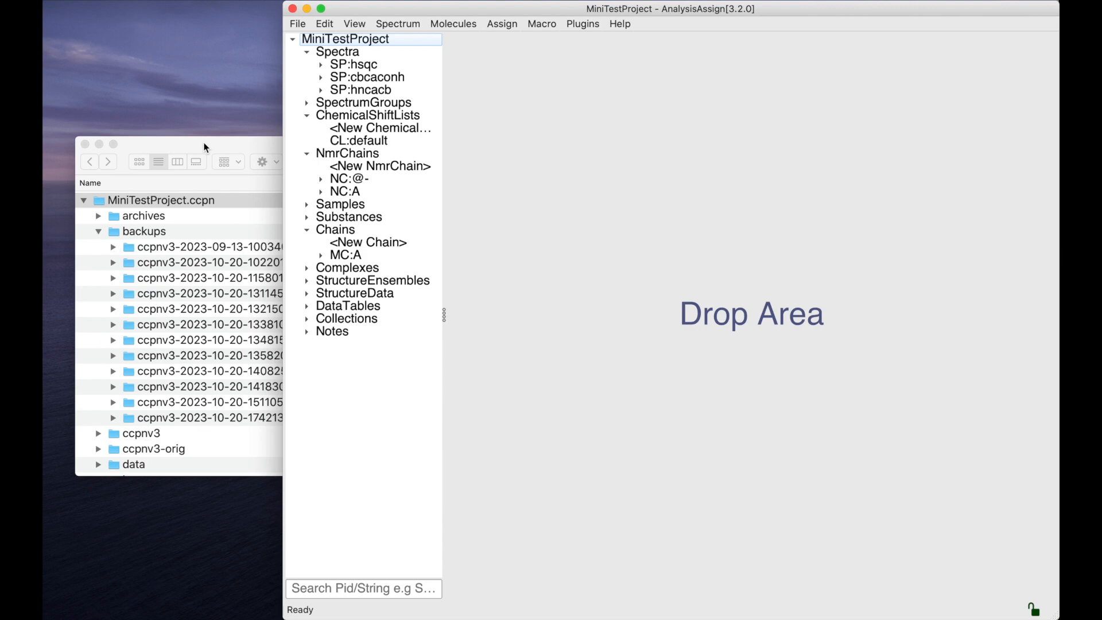
left_click(297, 24)
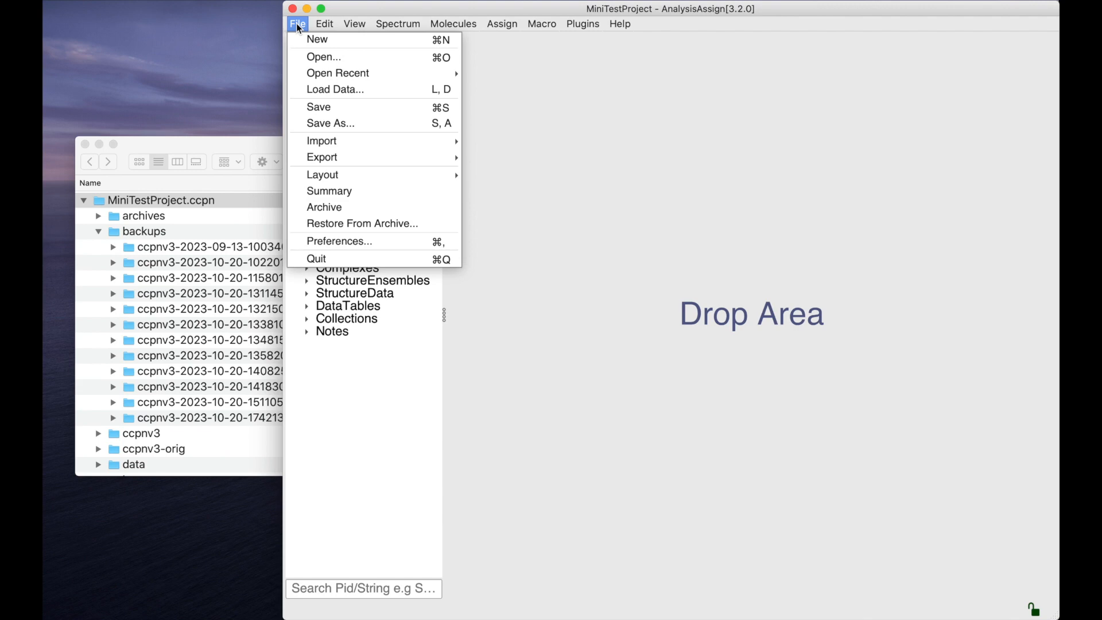
left_click(352, 395)
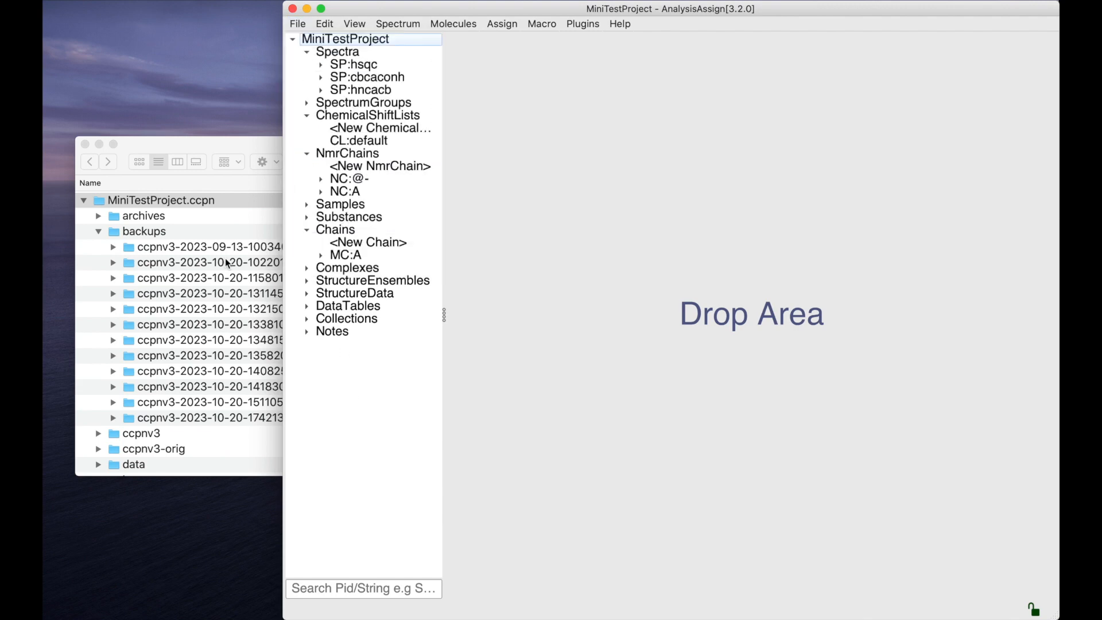
left_click(176, 203)
key("Return")
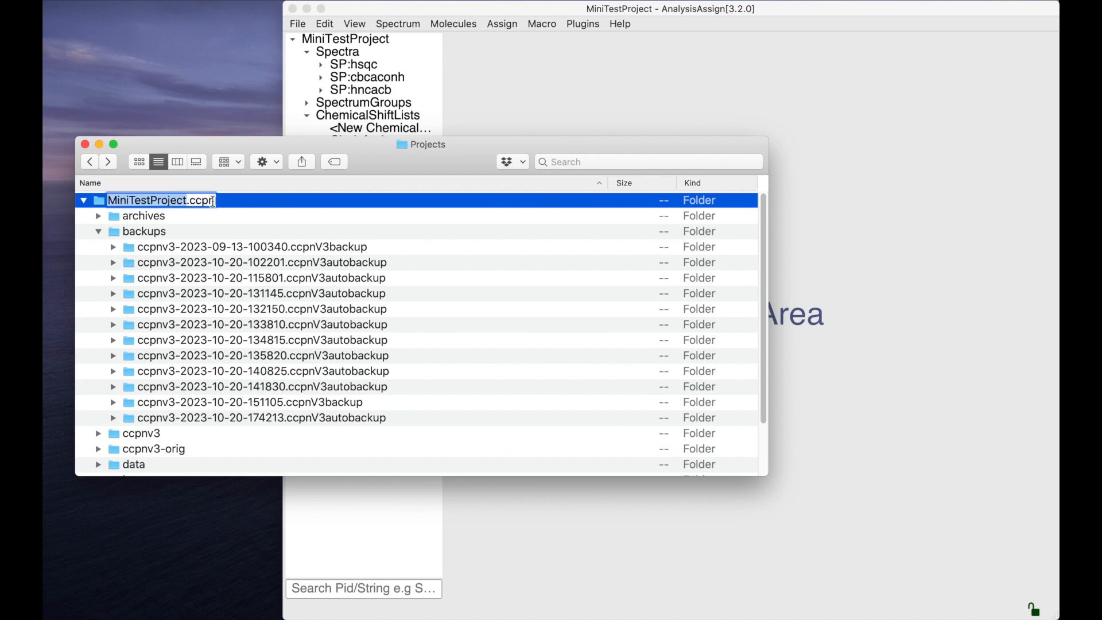
left_click(216, 200)
Examine the contents of the archives and data folders inside MiniTestProject.ccpn.
left_click(153, 216)
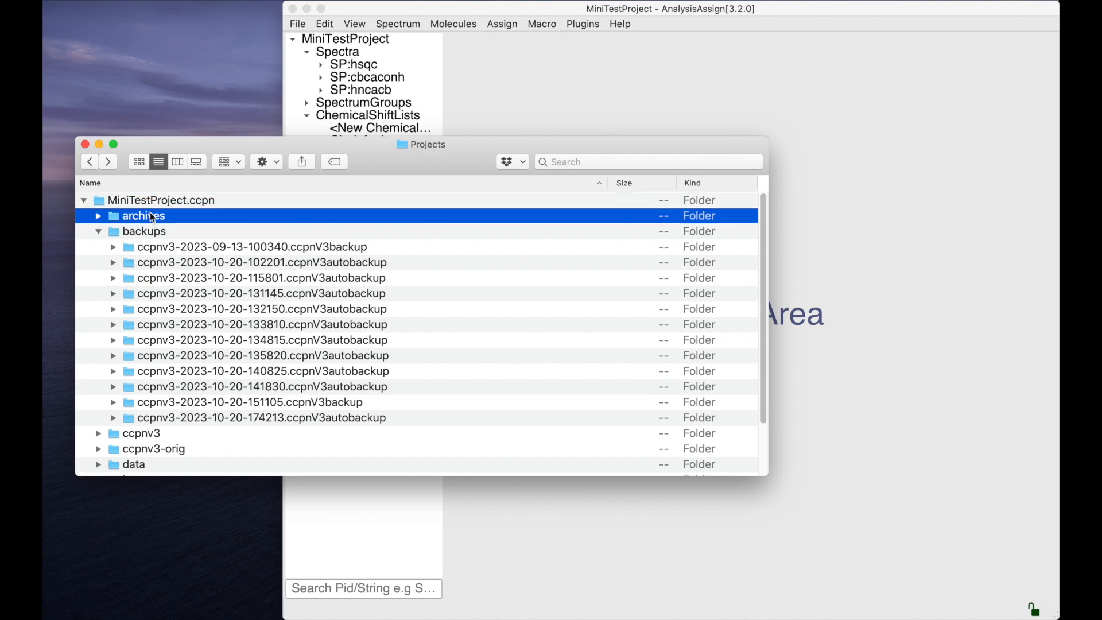
left_click(99, 216)
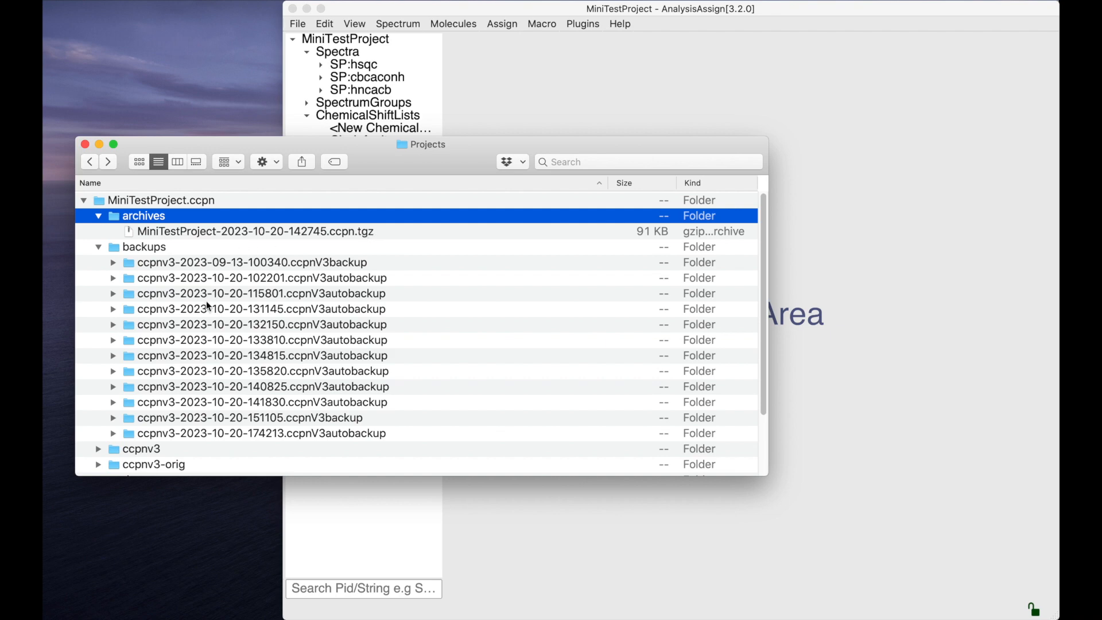
scroll(205, 301, "down", 6)
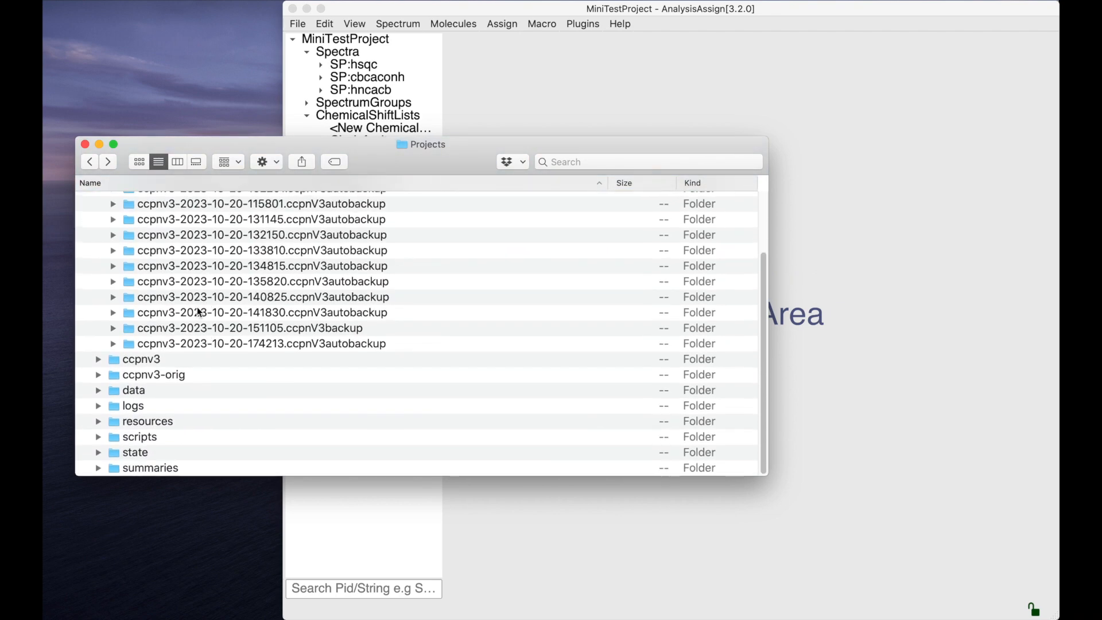
left_click(98, 391)
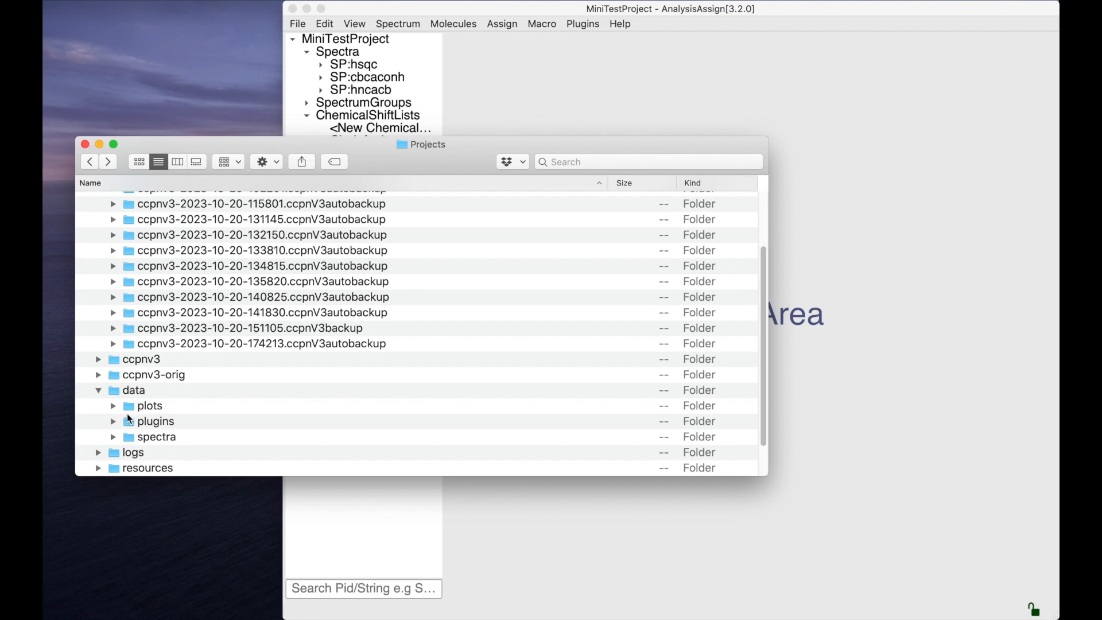
left_click(98, 390)
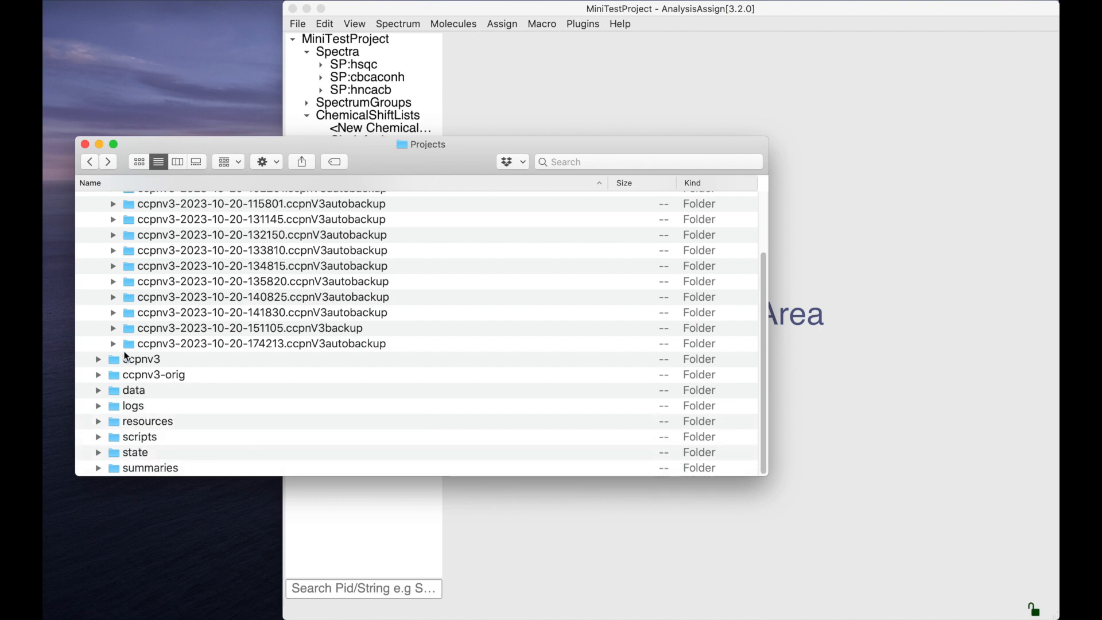
scroll(127, 356, "up", 4)
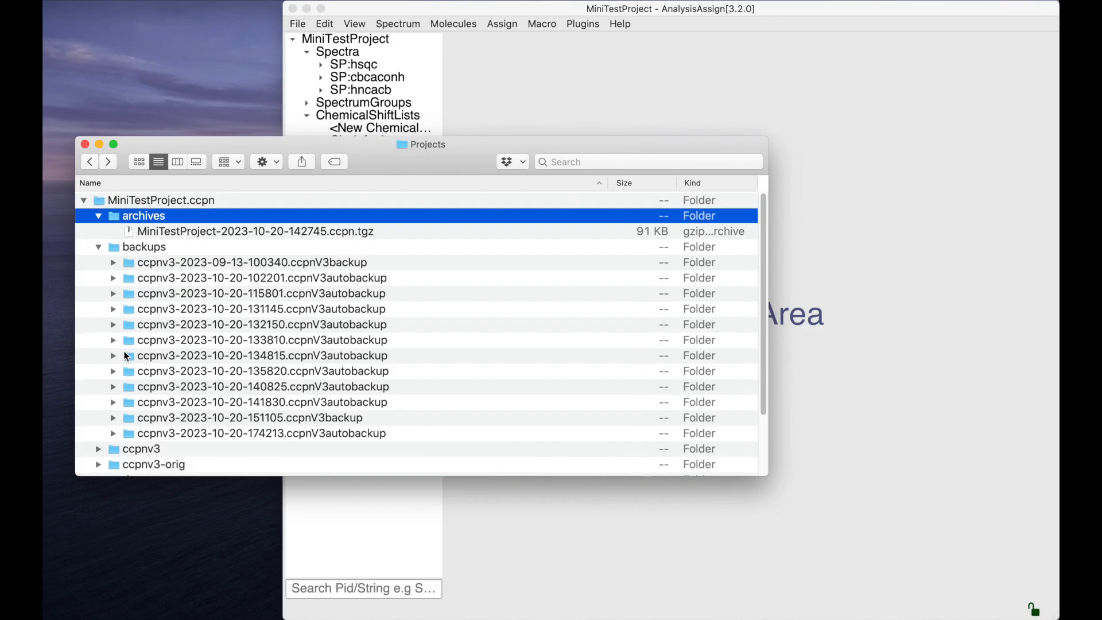